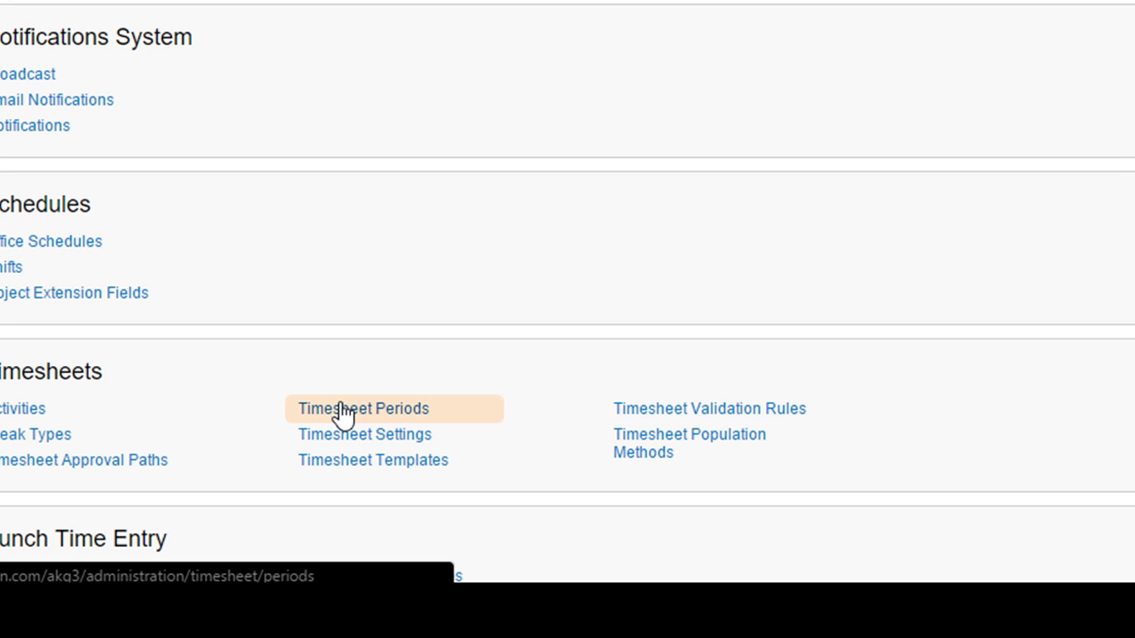
Start adding a new system-level timesheet period and choose Weekly as its period type.
{"action": "left_click", "coordinate": [342, 410]}
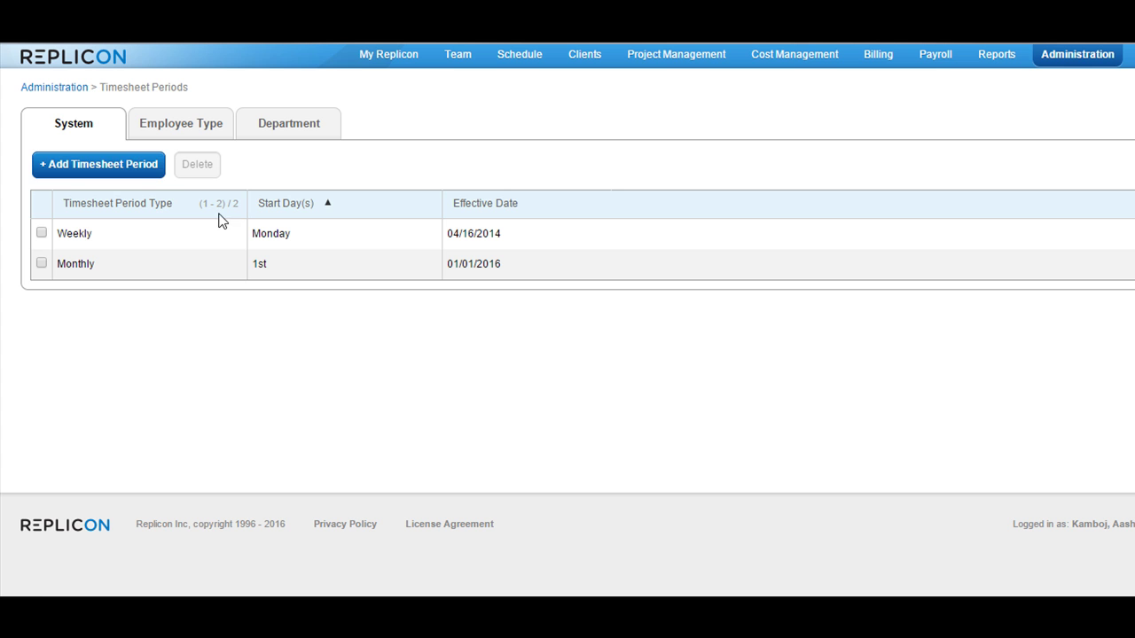
{"action": "left_click", "coordinate": [124, 170]}
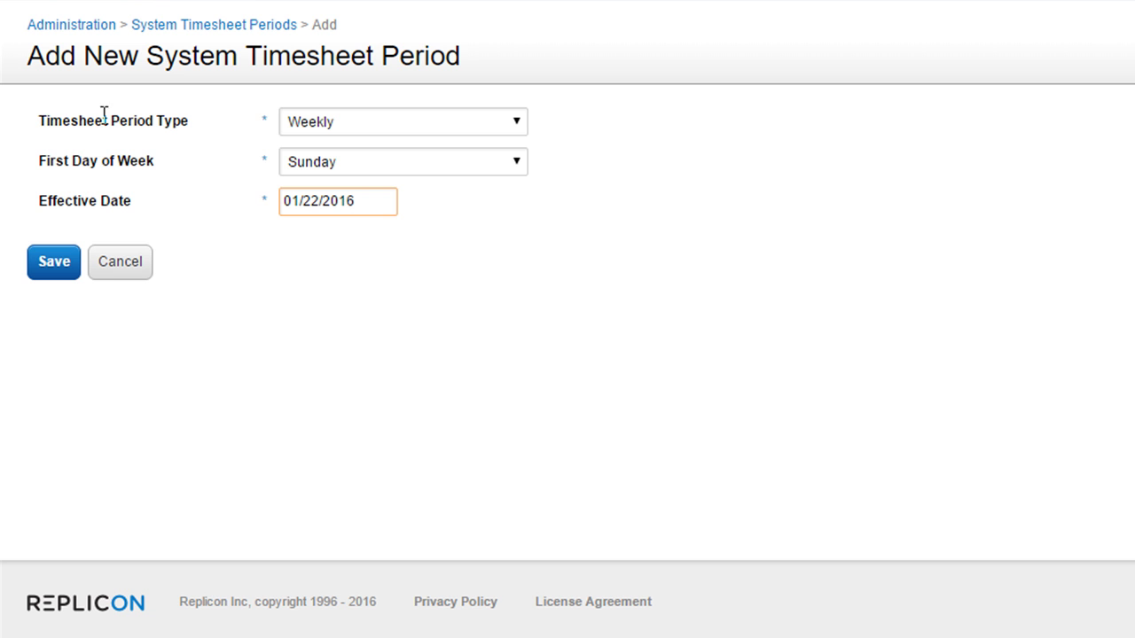
{"action": "left_click", "coordinate": [435, 123]}
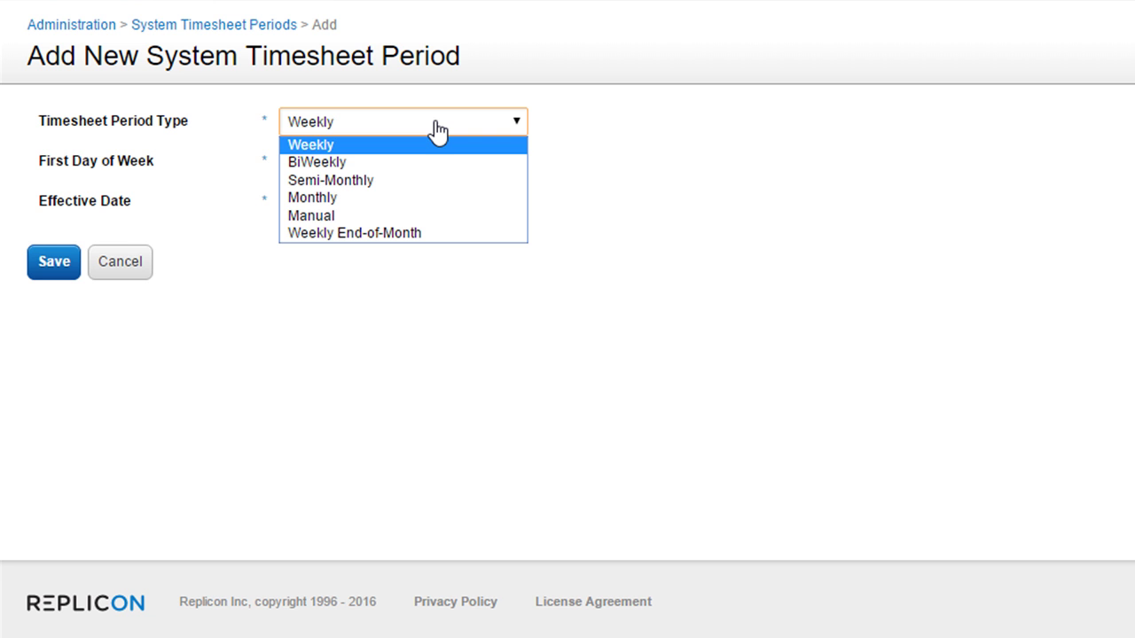
{"action": "left_click", "coordinate": [431, 143]}
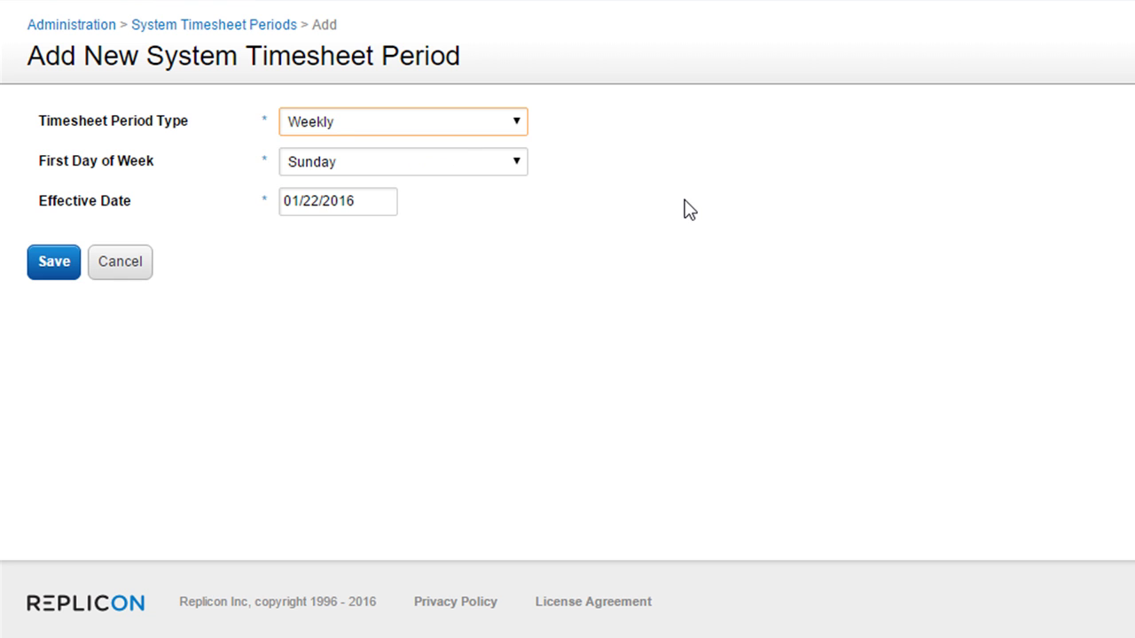
Review the first-day-of-week choices and the effective date calendar for the weekly timesheet period.
{"action": "left_click", "coordinate": [492, 168]}
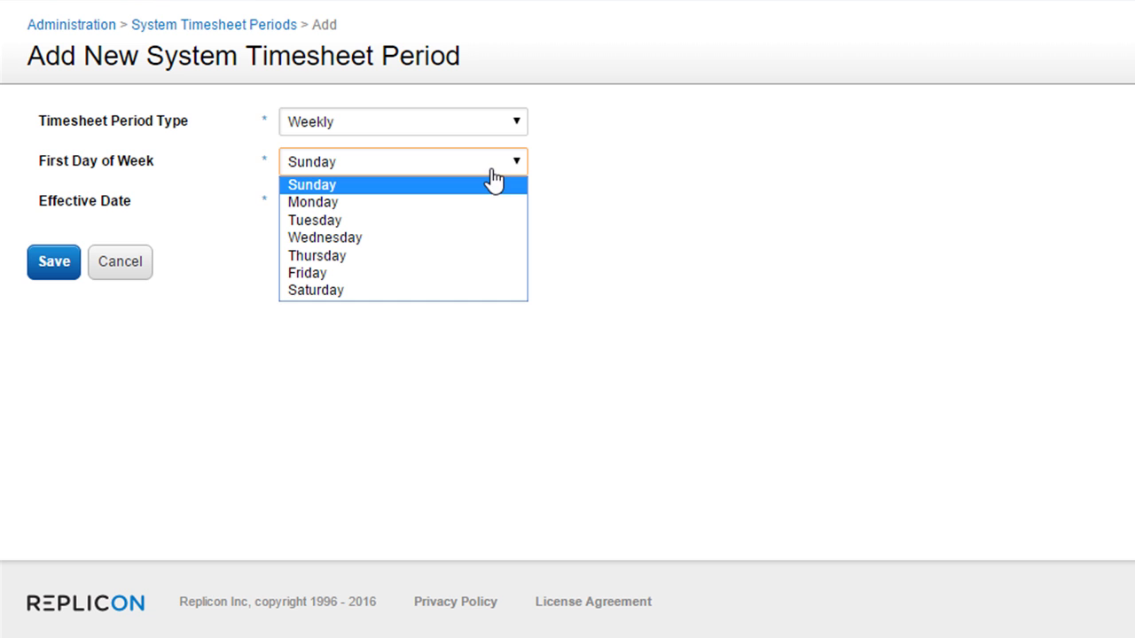
{"action": "left_click", "coordinate": [626, 186]}
{"action": "left_click", "coordinate": [363, 203]}
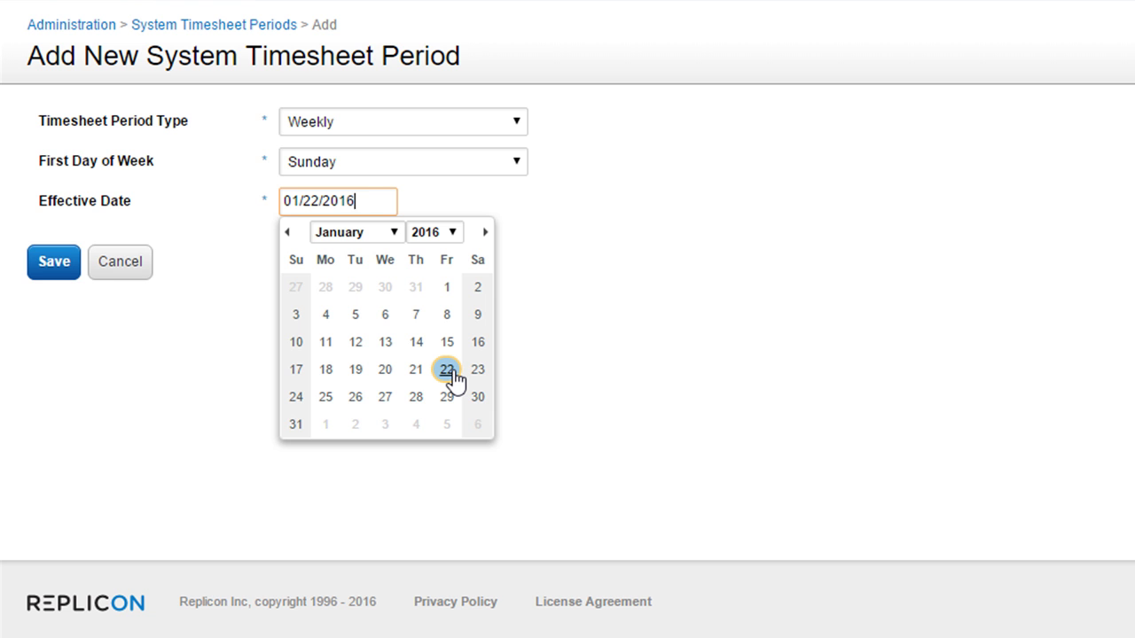
{"action": "left_click", "coordinate": [572, 330]}
Switch the timesheet period type to BiWeekly and review its first-day-of-week choices and effective date calendar.
{"action": "left_click", "coordinate": [498, 129]}
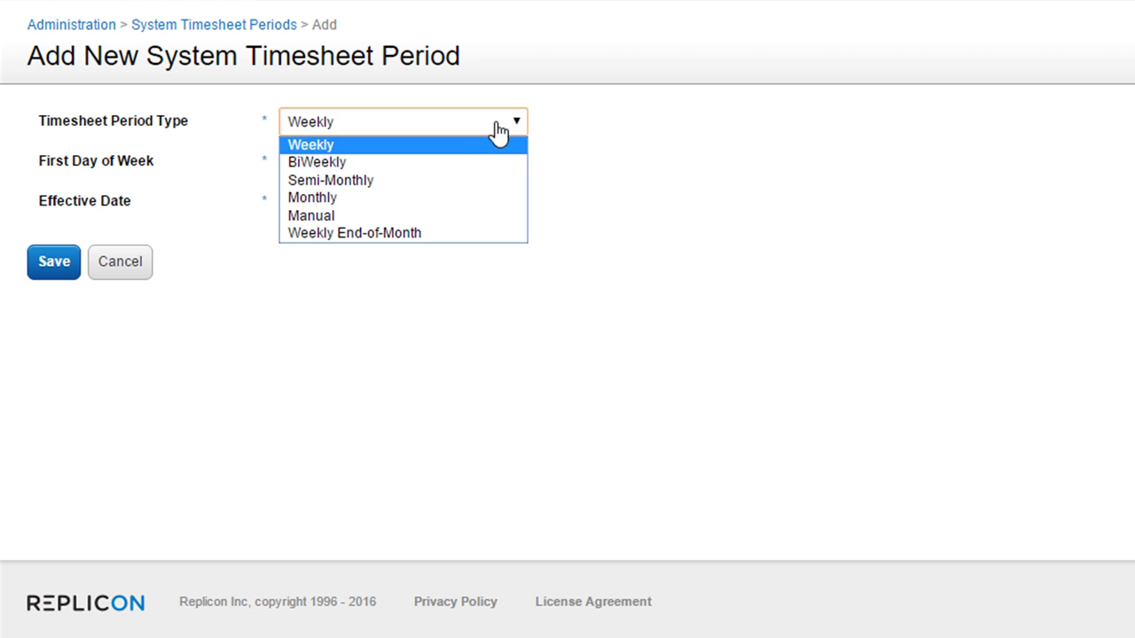
{"action": "left_click", "coordinate": [414, 162]}
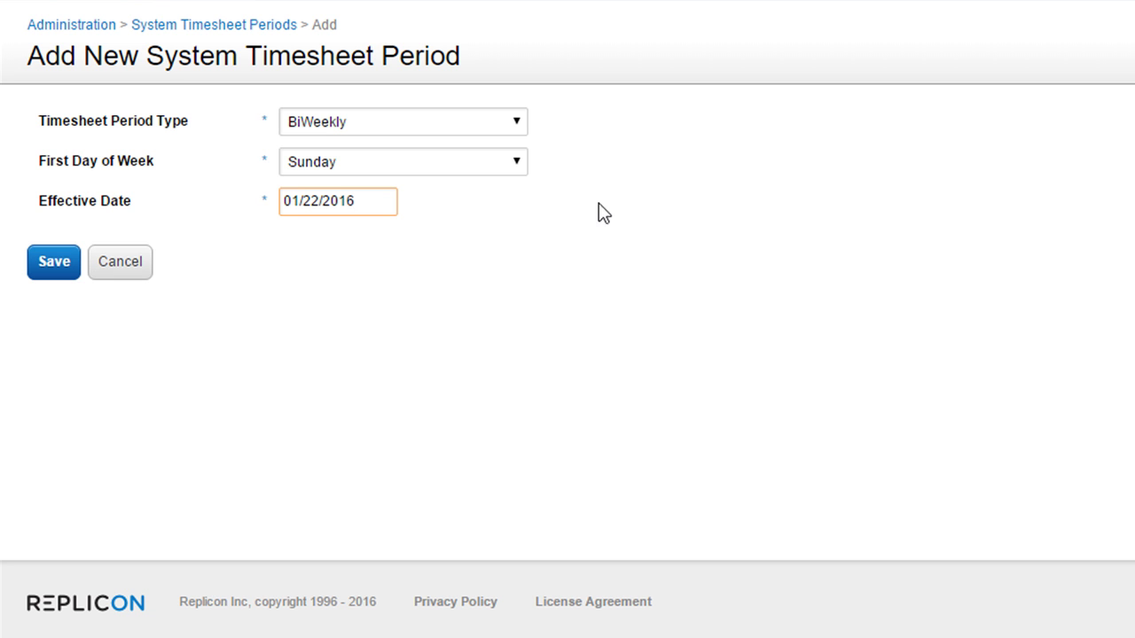
{"action": "left_click", "coordinate": [404, 163]}
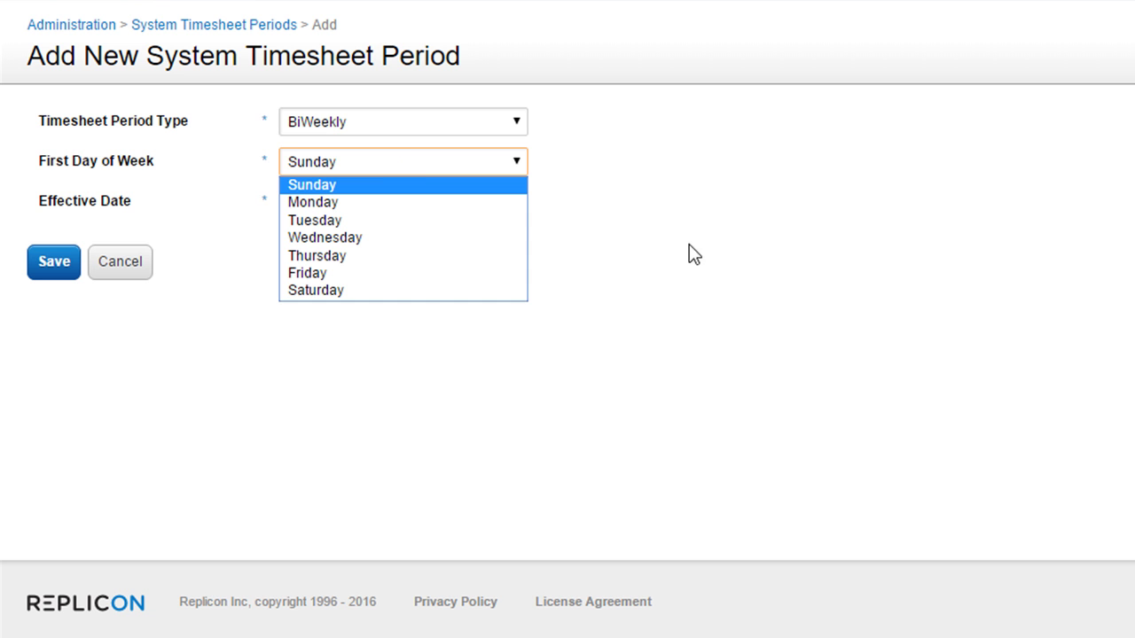
{"action": "left_click", "coordinate": [709, 255]}
{"action": "left_click", "coordinate": [393, 205]}
{"action": "left_click", "coordinate": [367, 202]}
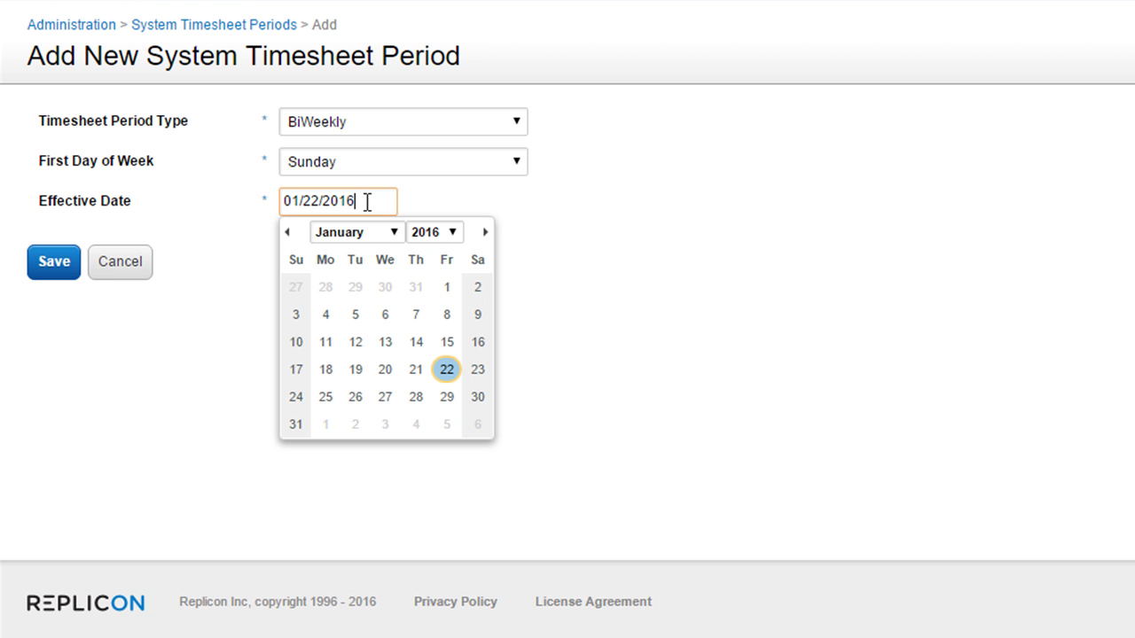
Switch the timesheet period type to Semi-Monthly and review its initial-day pairs and effective date calendar.
{"action": "left_click", "coordinate": [444, 129]}
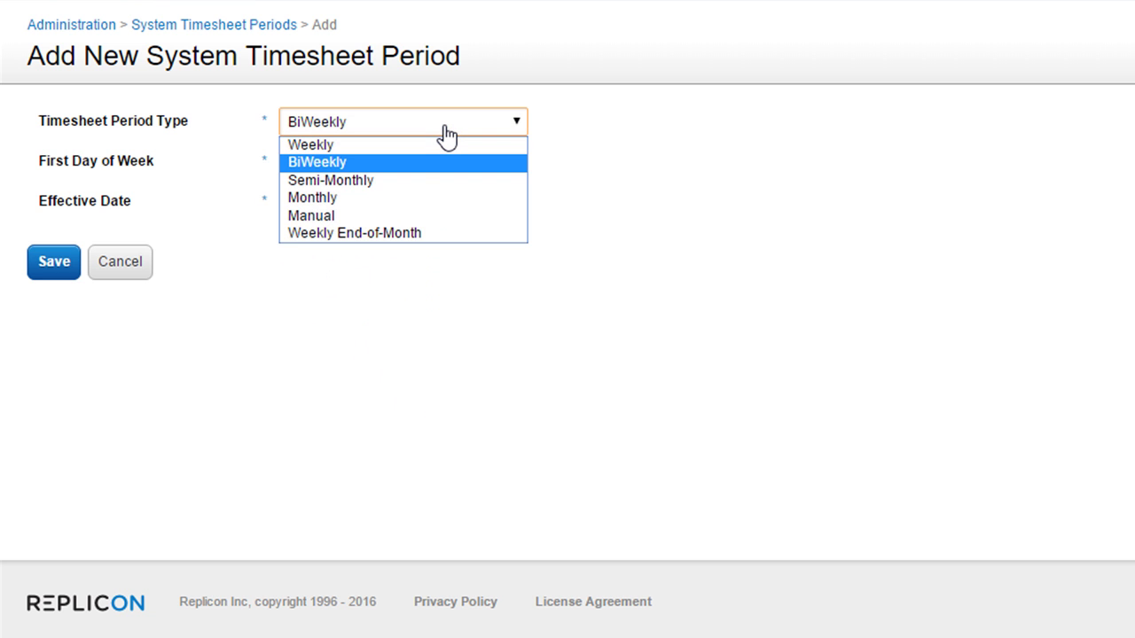
{"action": "left_click", "coordinate": [390, 180]}
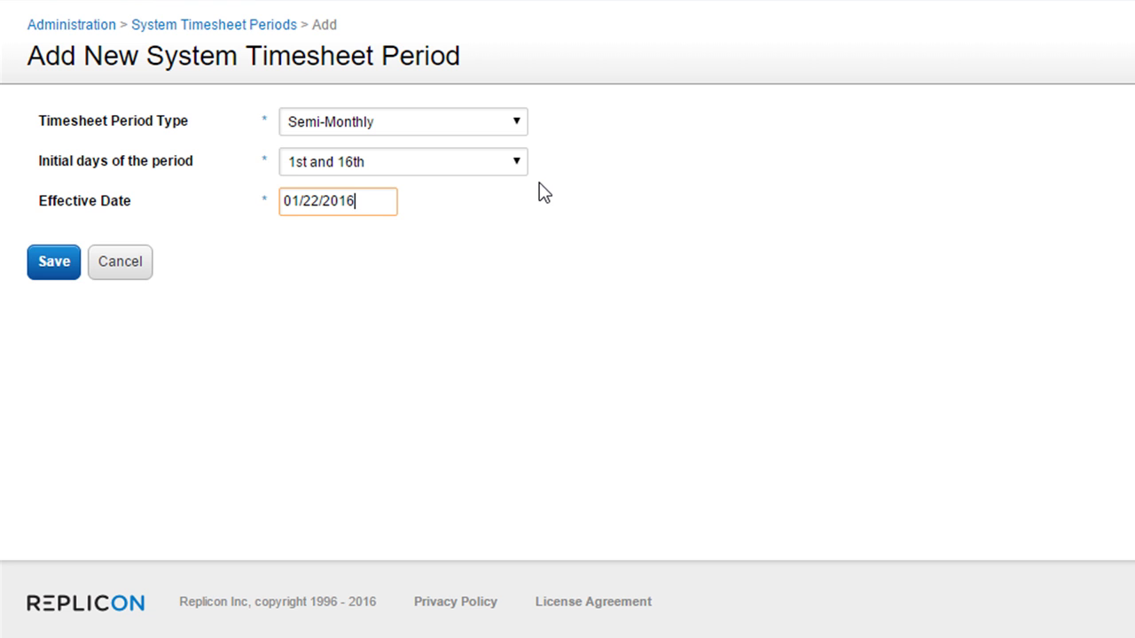
{"action": "left_click", "coordinate": [489, 169]}
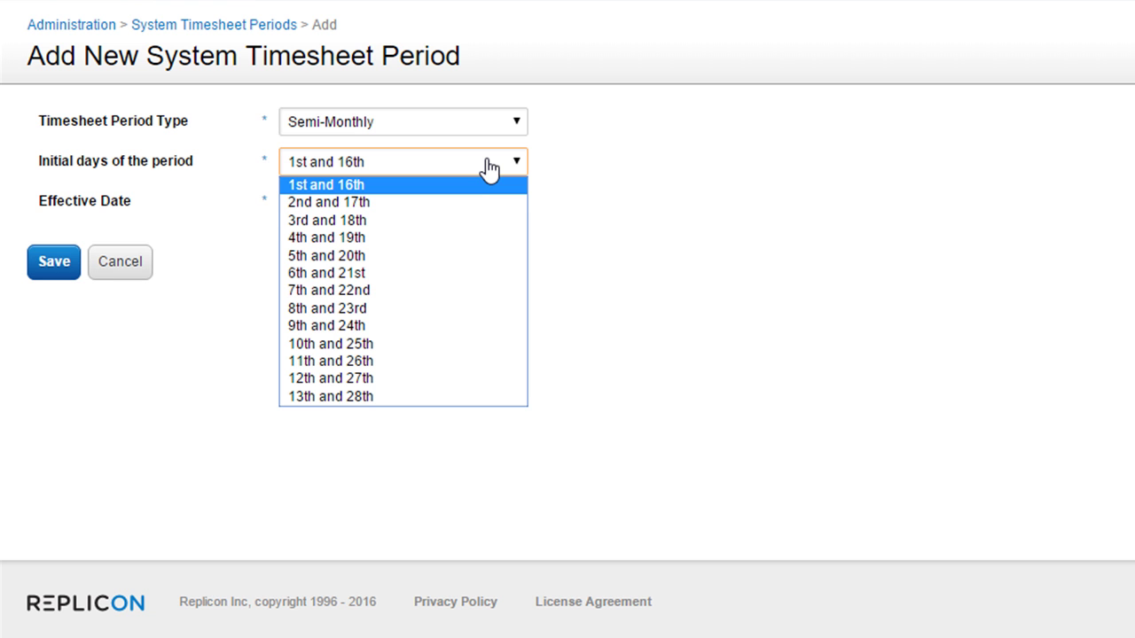
{"action": "left_click", "coordinate": [557, 366]}
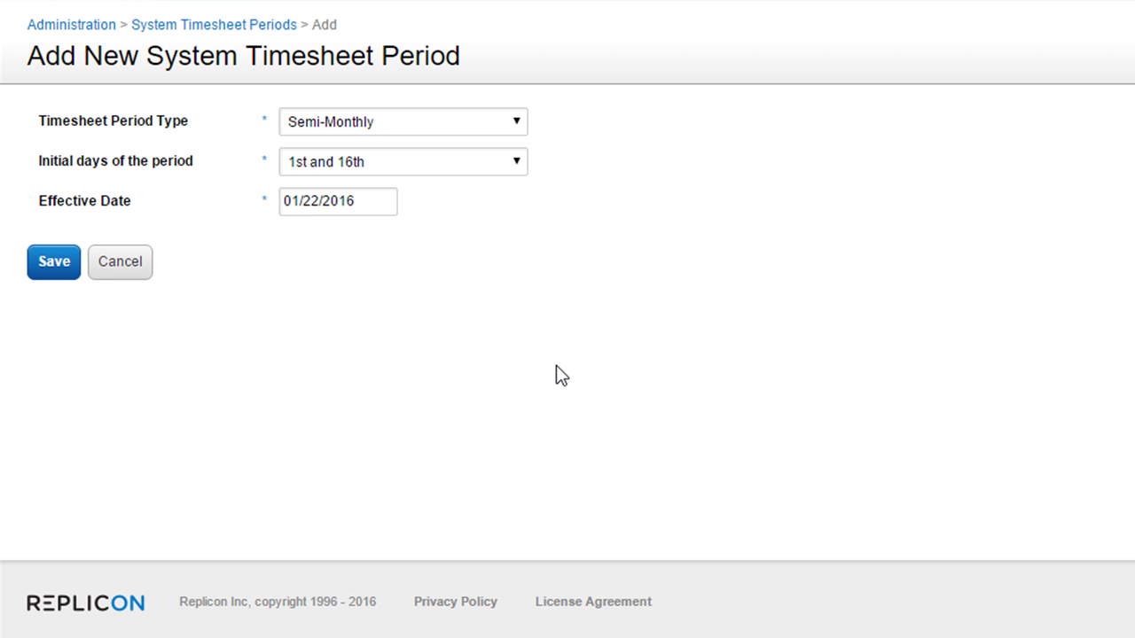
{"action": "left_click", "coordinate": [330, 202]}
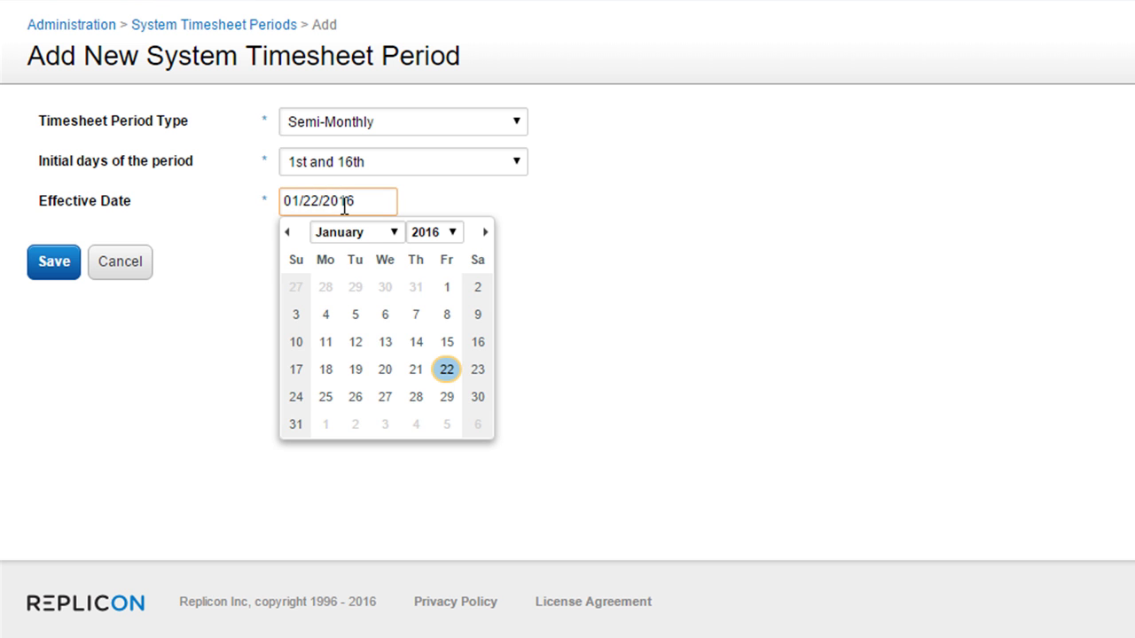
Switch the timesheet period type to Monthly, and try 5 as the initial day of the month before clearing it.
{"action": "left_click", "coordinate": [470, 130]}
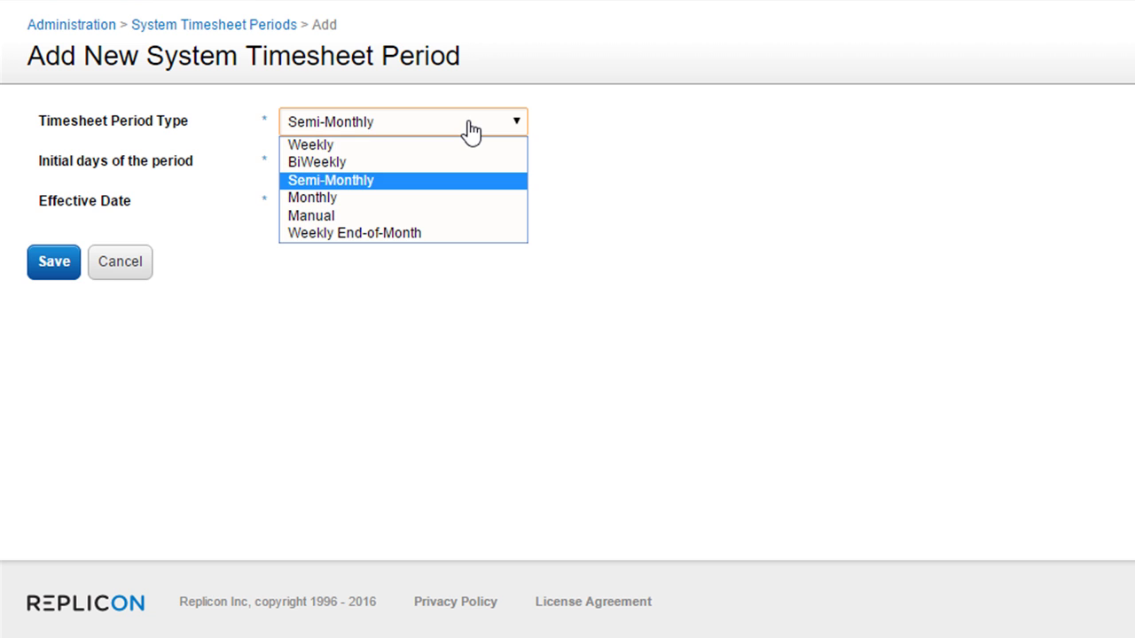
{"action": "left_click", "coordinate": [347, 197]}
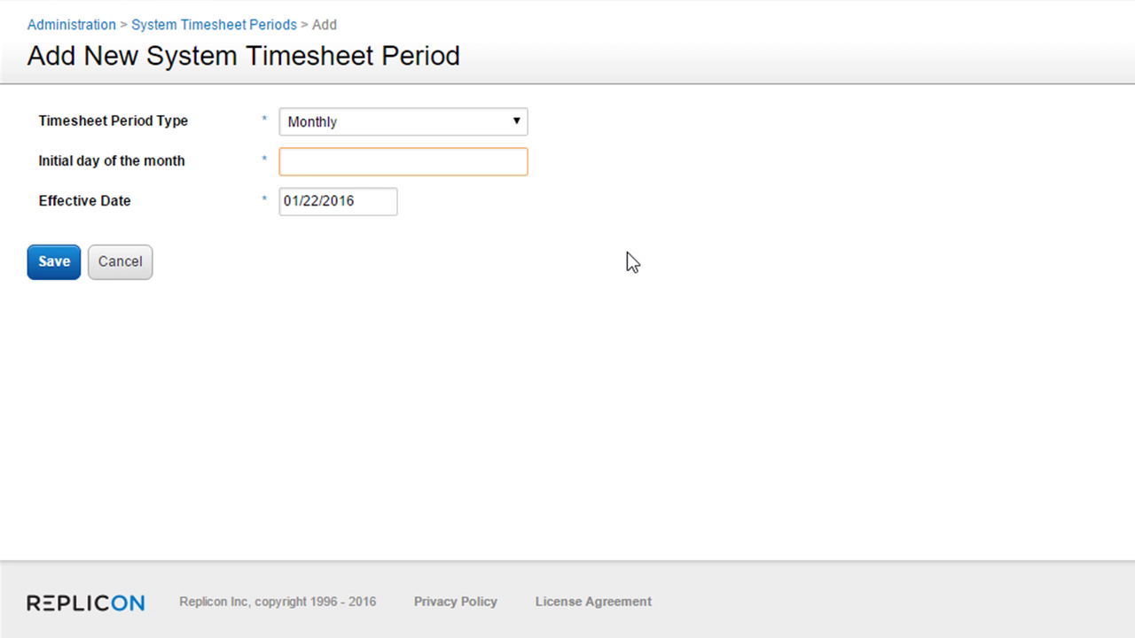
{"action": "type", "text": "5"}
{"action": "key", "text": "BackSpace"}
{"action": "left_click", "coordinate": [374, 213]}
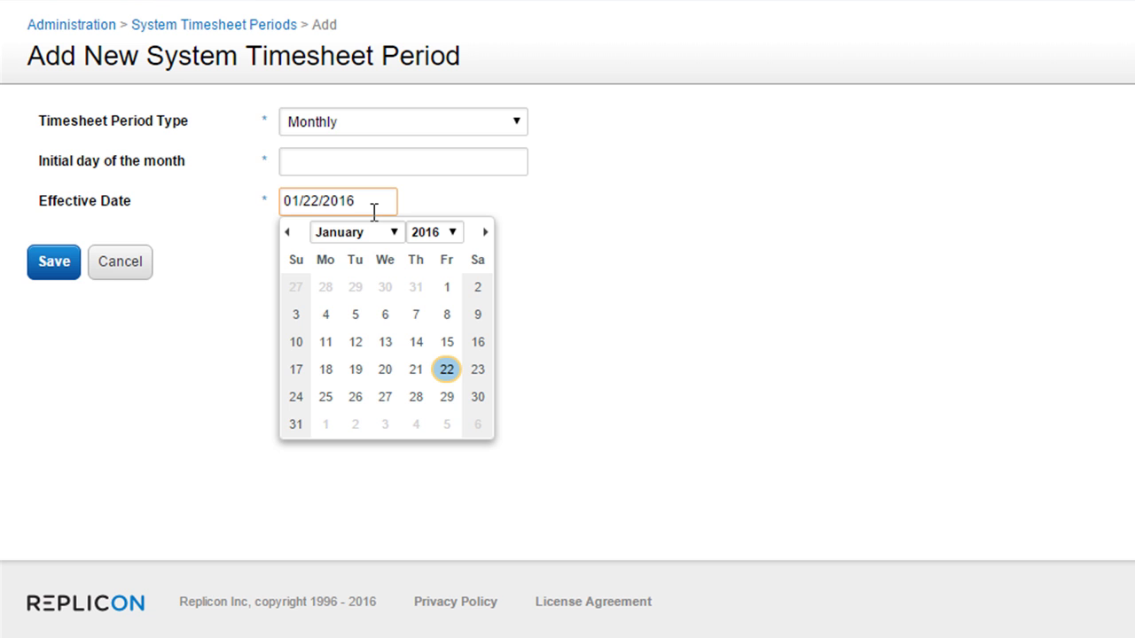
Switch the timesheet period type to Manual and set both its start date and end date to 01/21/2016.
{"action": "left_click", "coordinate": [498, 123]}
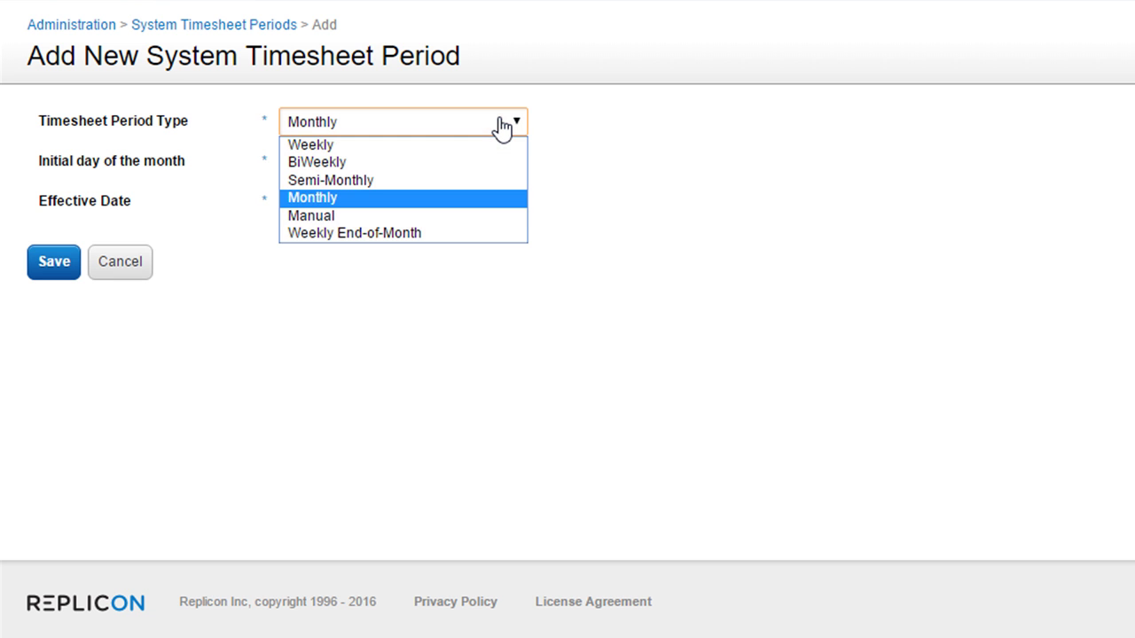
{"action": "left_click", "coordinate": [354, 216]}
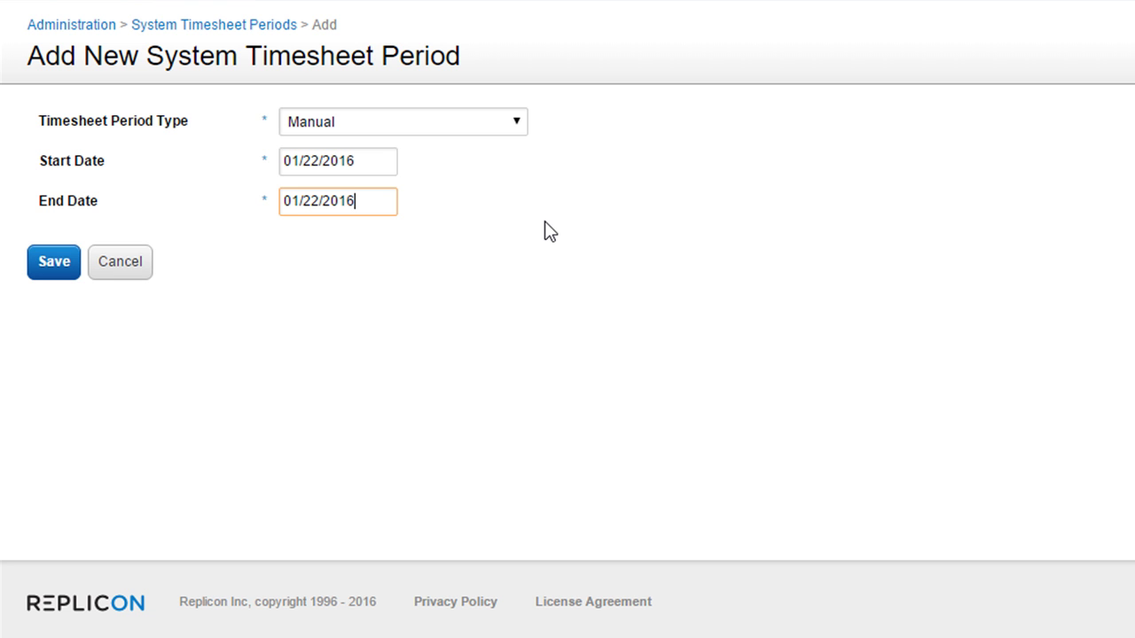
{"action": "left_click", "coordinate": [368, 161]}
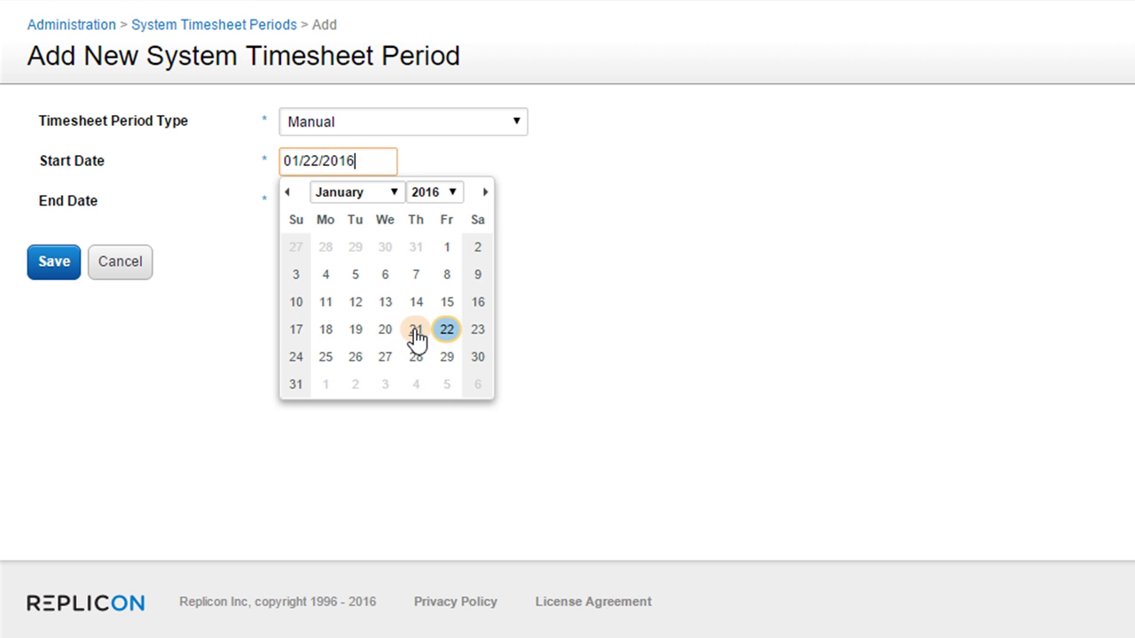
{"action": "left_click", "coordinate": [416, 336]}
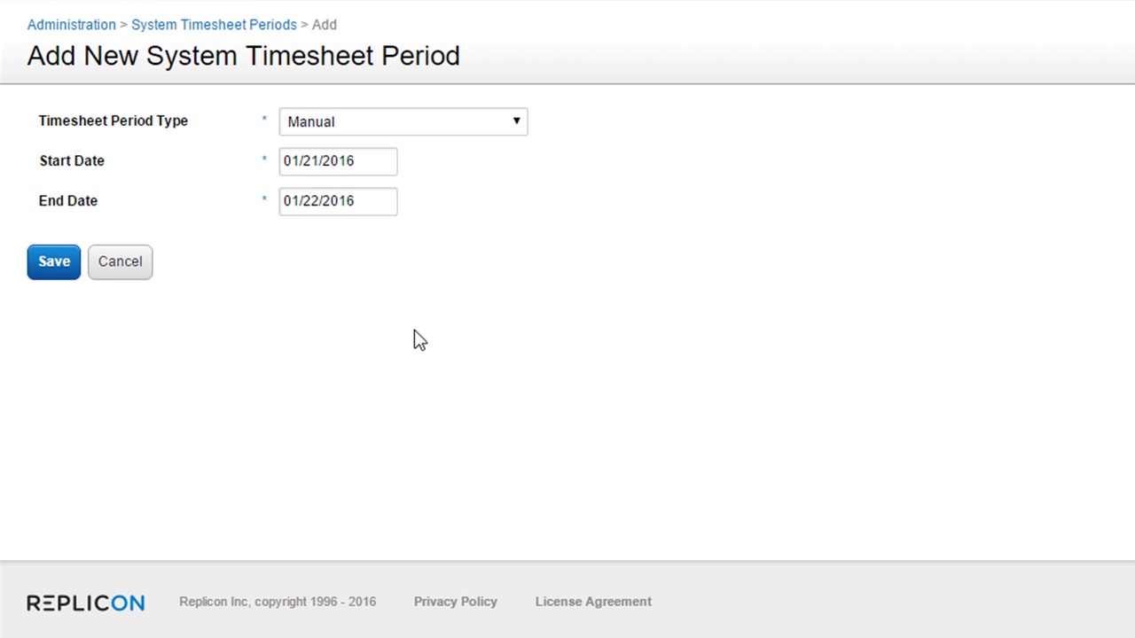
{"action": "left_click", "coordinate": [360, 208]}
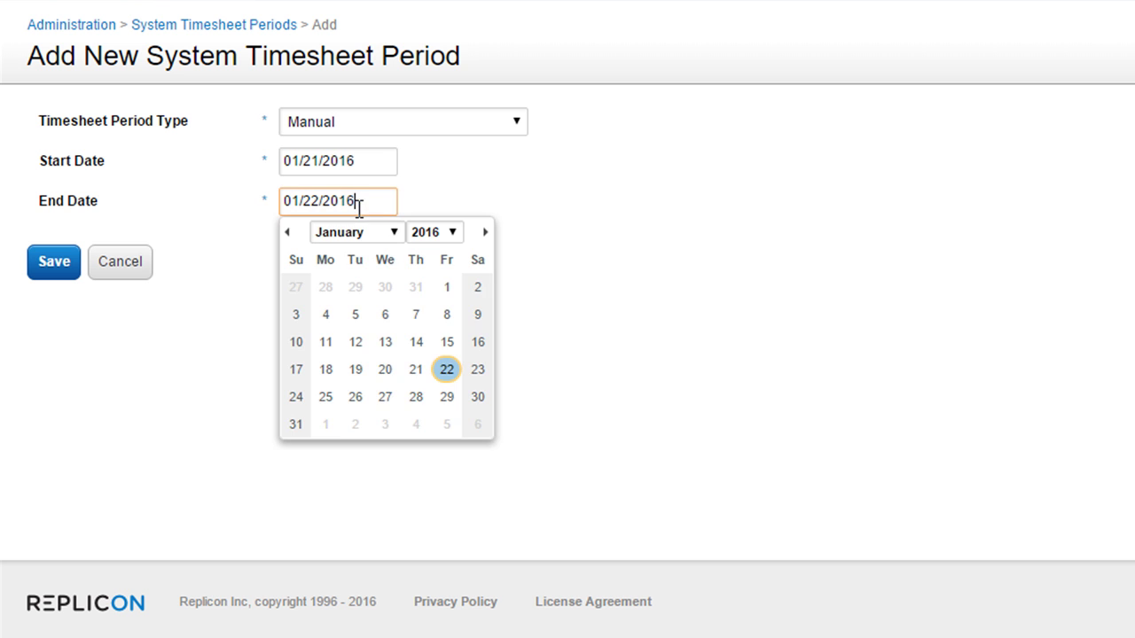
{"action": "left_click", "coordinate": [416, 368]}
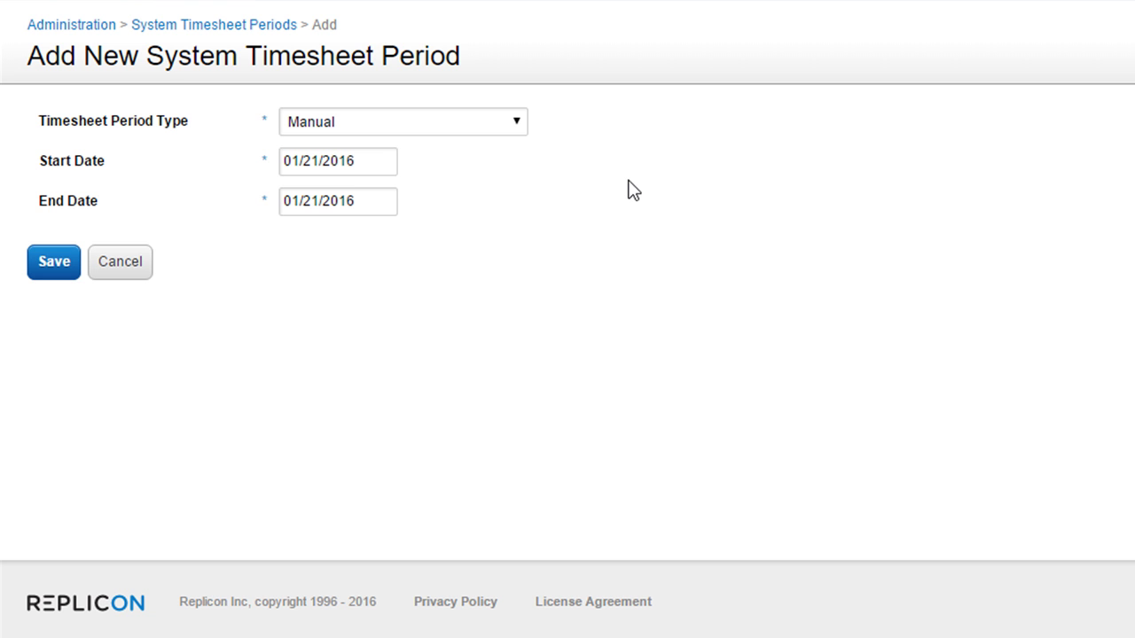
Change the timesheet period type to Weekly End-of-Month.
{"action": "left_click", "coordinate": [512, 143]}
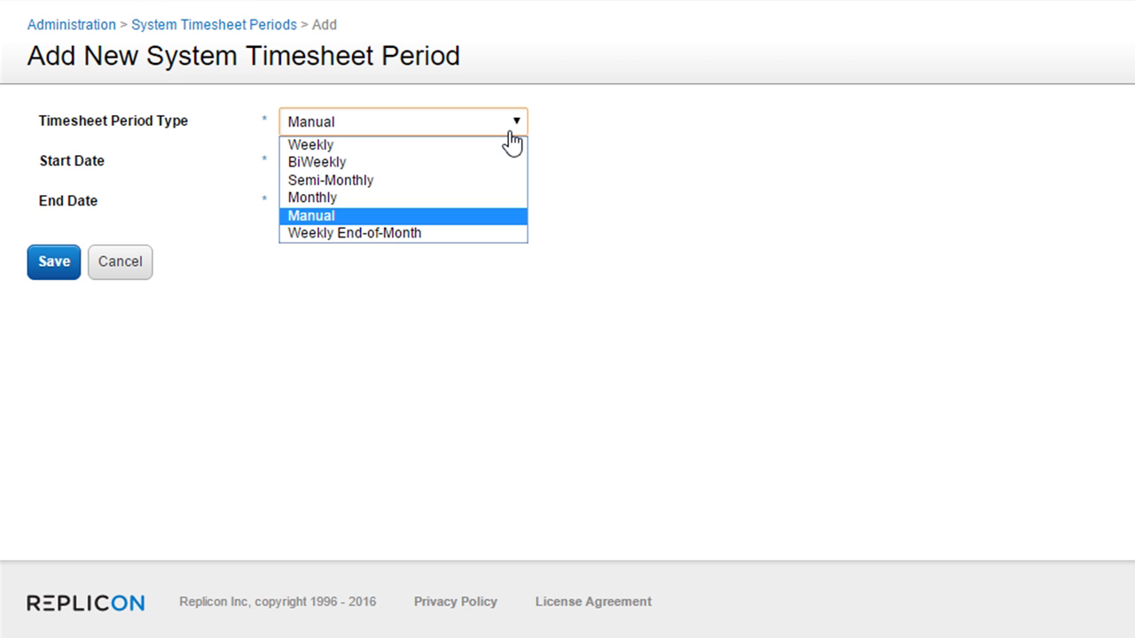
{"action": "left_click", "coordinate": [447, 234]}
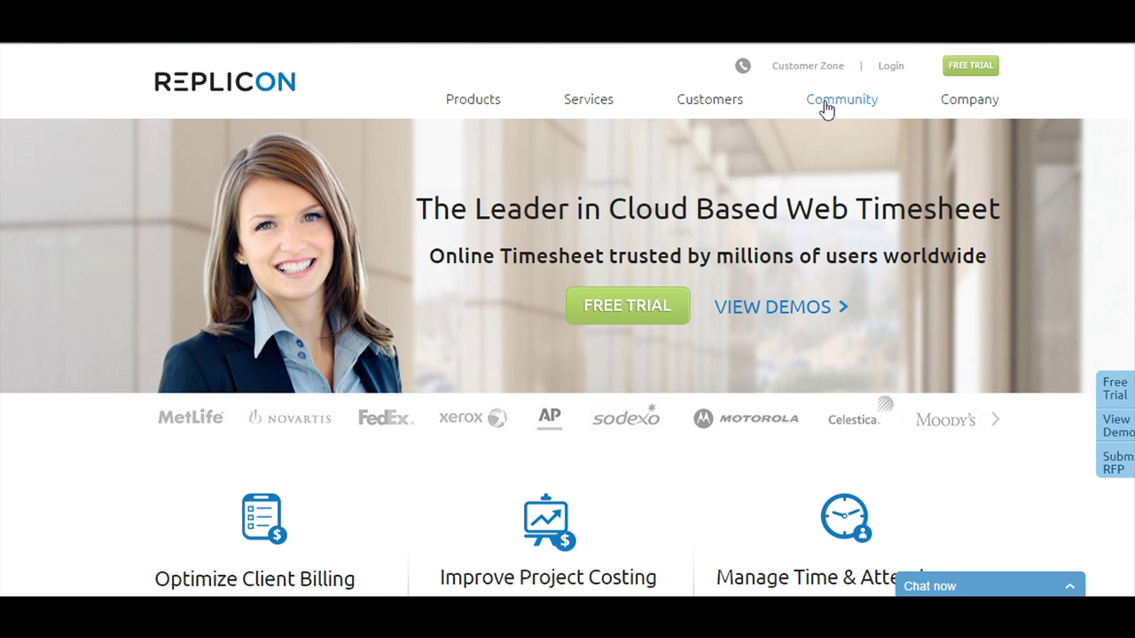
Open the Customer Zone from the Replicon website and go to its Community page.
{"action": "left_click", "coordinate": [809, 68]}
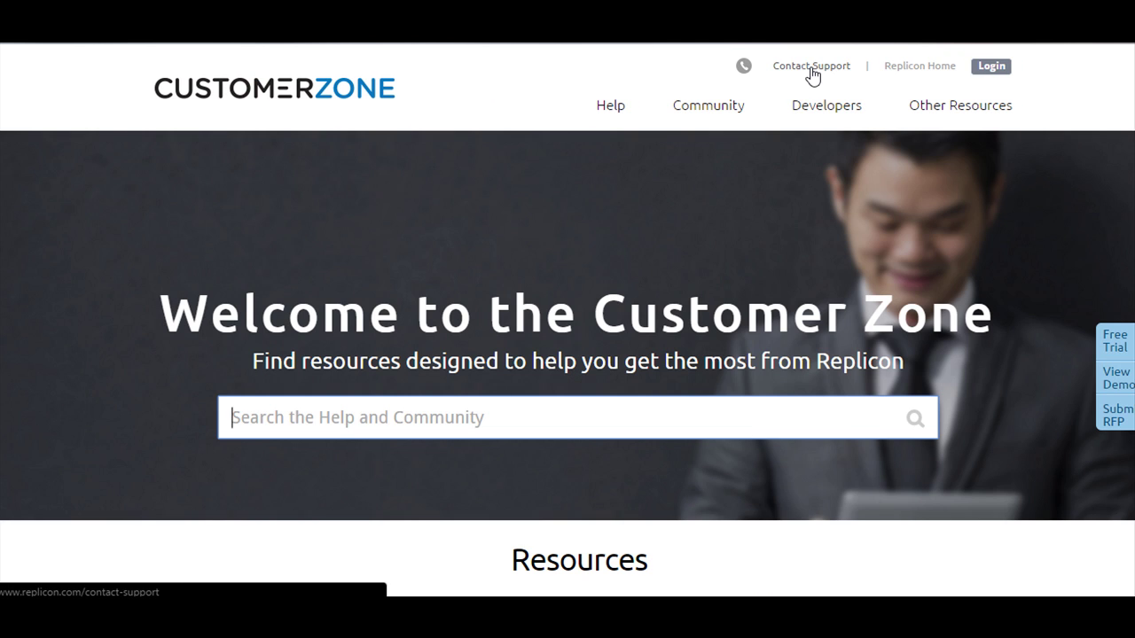
{"action": "mouse_move", "coordinate": [718, 89]}
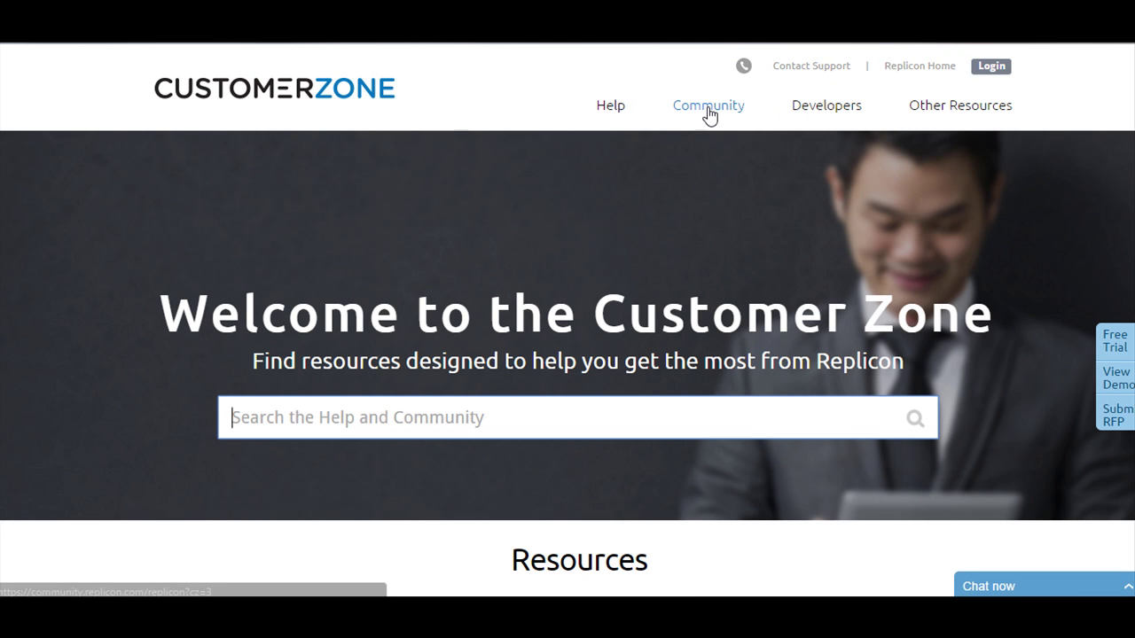
{"action": "left_click", "coordinate": [709, 113]}
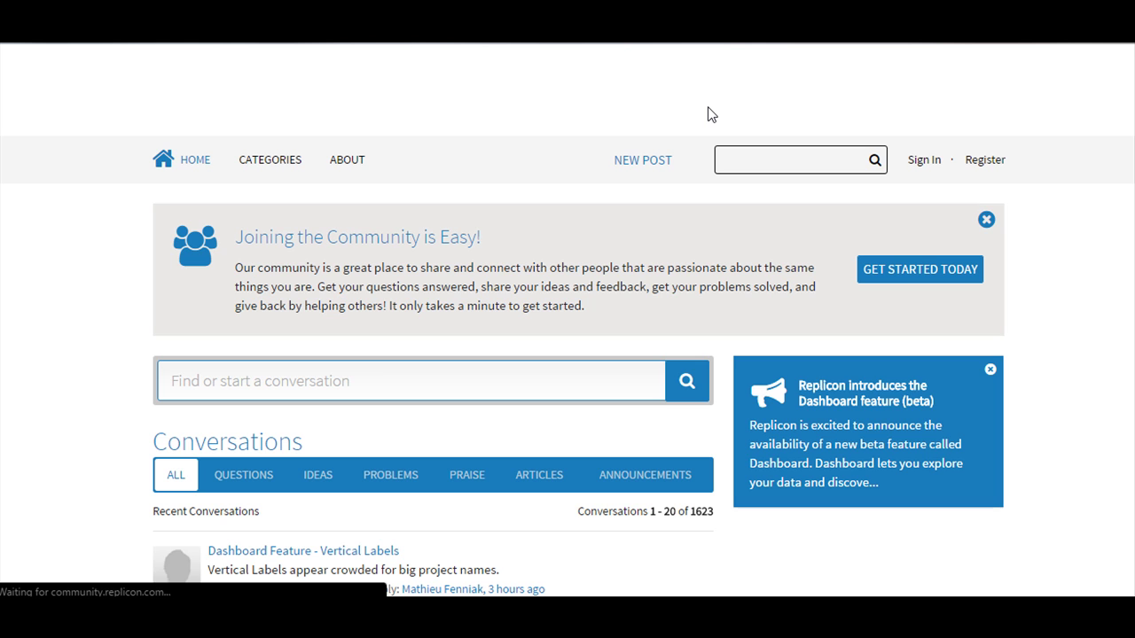